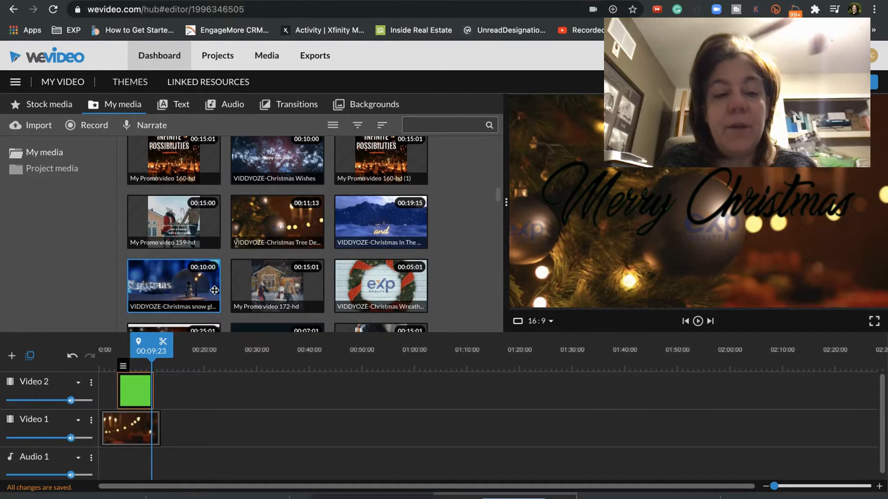
Browse the media library and view the available sources for importing media
scroll(214, 290, "down", 1)
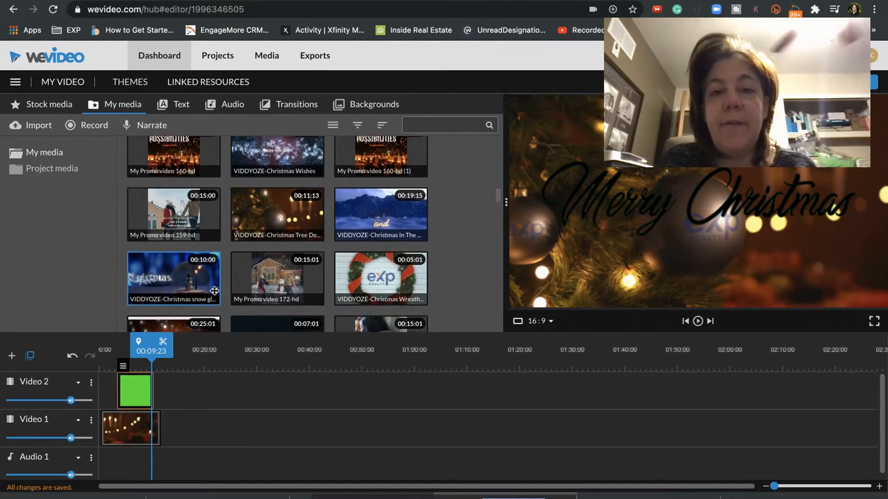
scroll(214, 290, "down", 10)
scroll(303, 223, "down", 8)
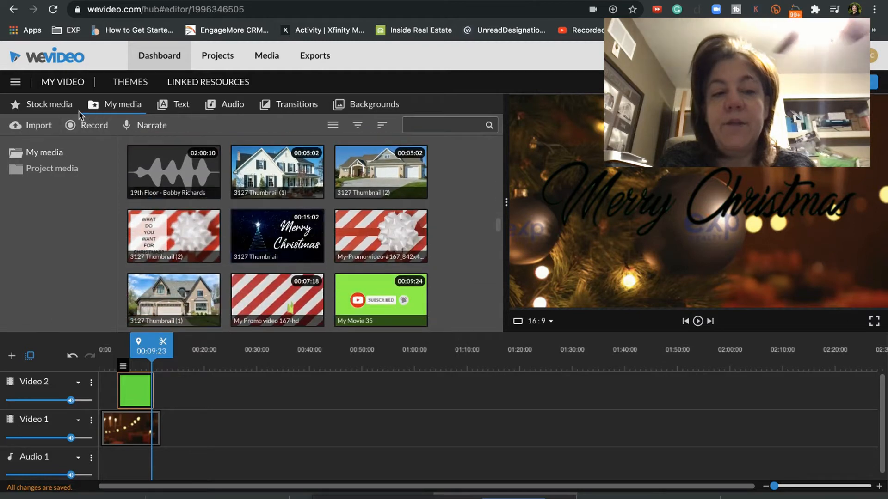
left_click(39, 125)
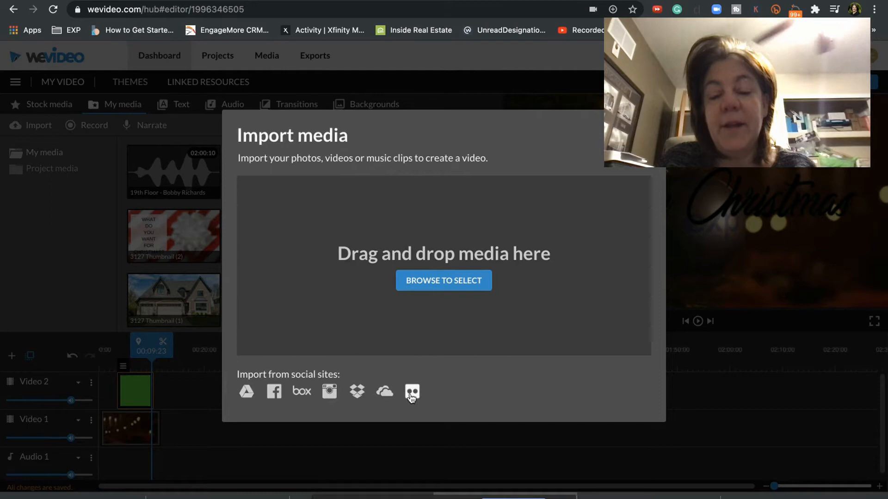
left_click(651, 126)
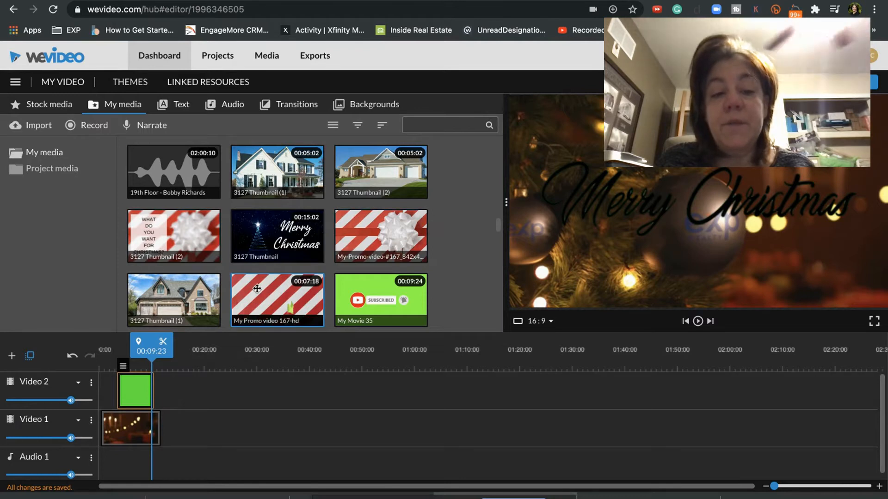
Delete the green clip from Video 2 and add the 3127 Thumbnail (1) house photo after the first clip on Video 1
scroll(300, 289, "down", 3)
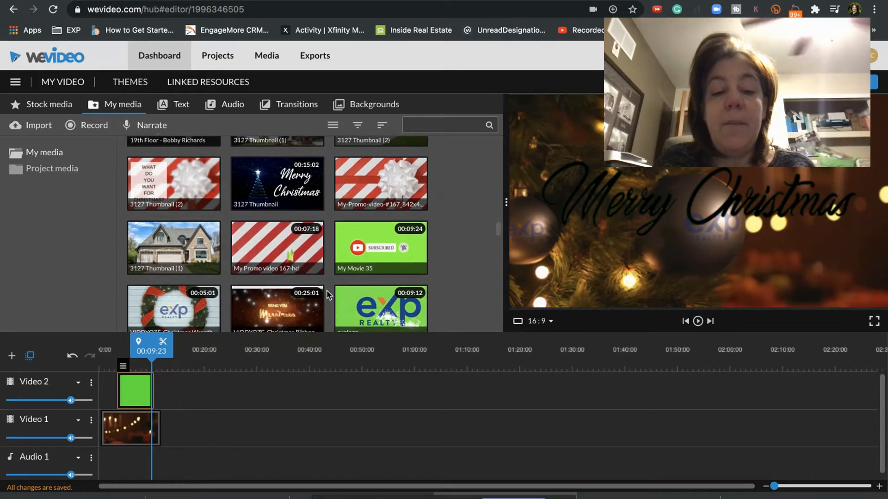
key("Delete")
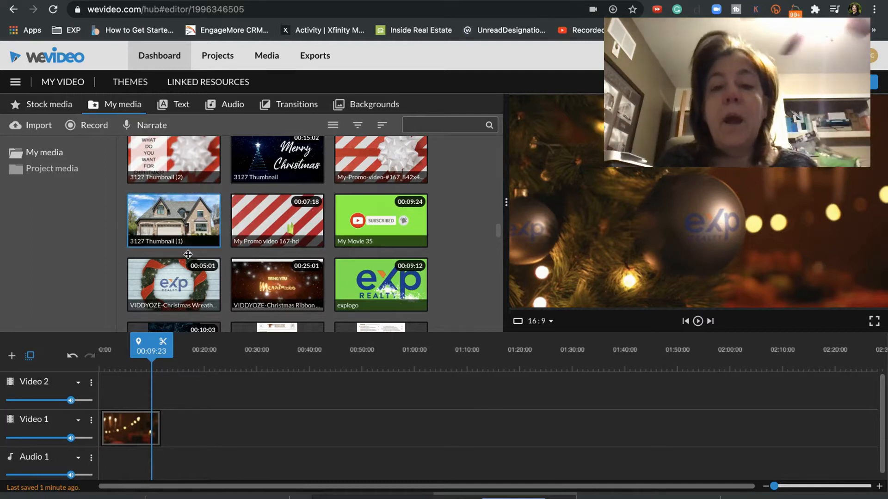
left_click_drag(175, 204, 180, 424)
left_click(134, 428)
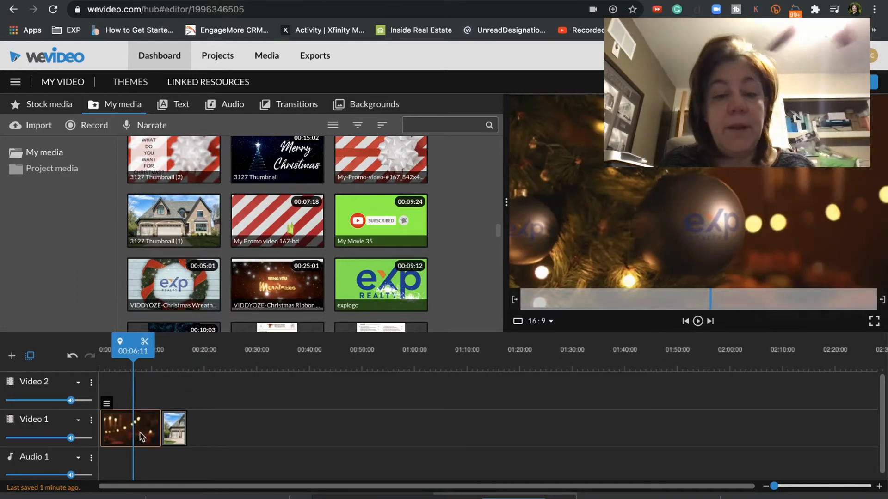
left_click(180, 434)
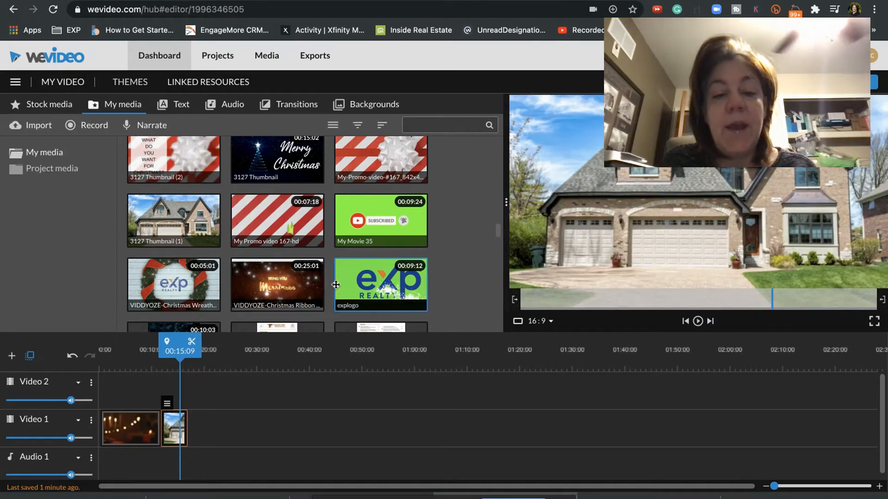
Add the Merry Christmas clip "3127 Thumbnail" to Video 1 directly after the house photo
scroll(352, 275, "down", 2)
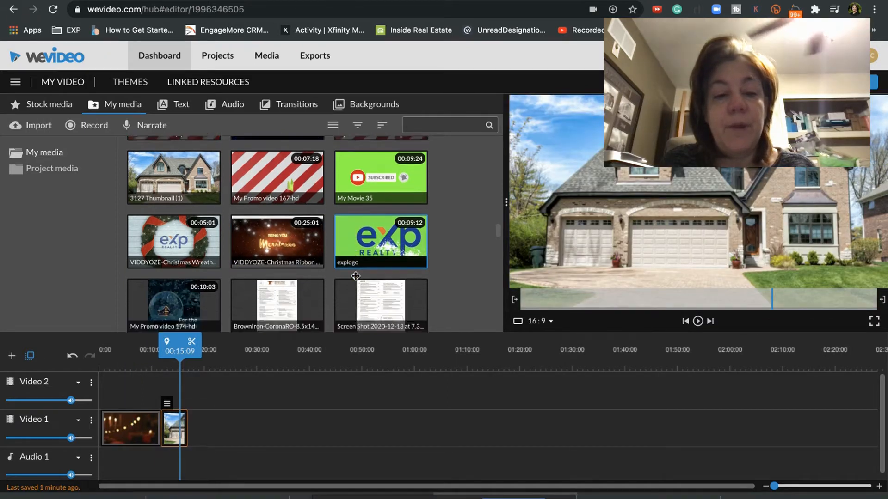
scroll(296, 270, "up", 2)
left_click_drag(277, 184, 204, 446)
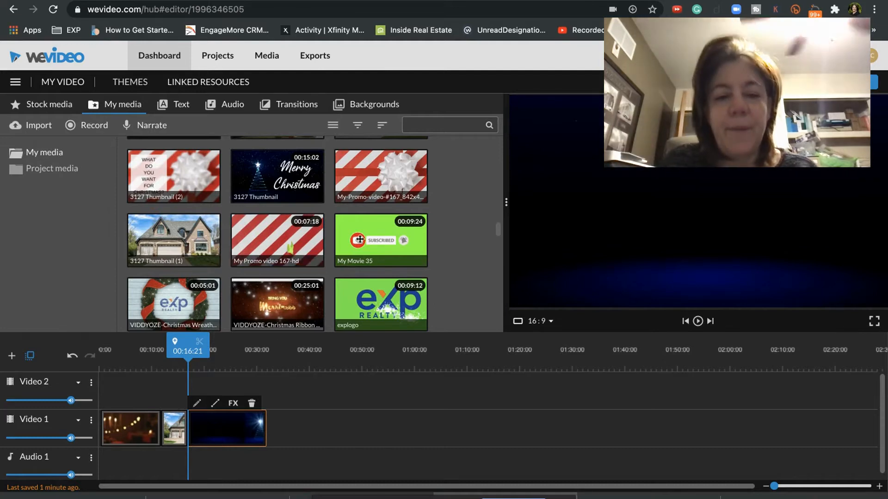
Place My Movie 35 at the start of Video 2 and append My Promo video 167-hd to the end of Video 1
left_click_drag(381, 230, 119, 401)
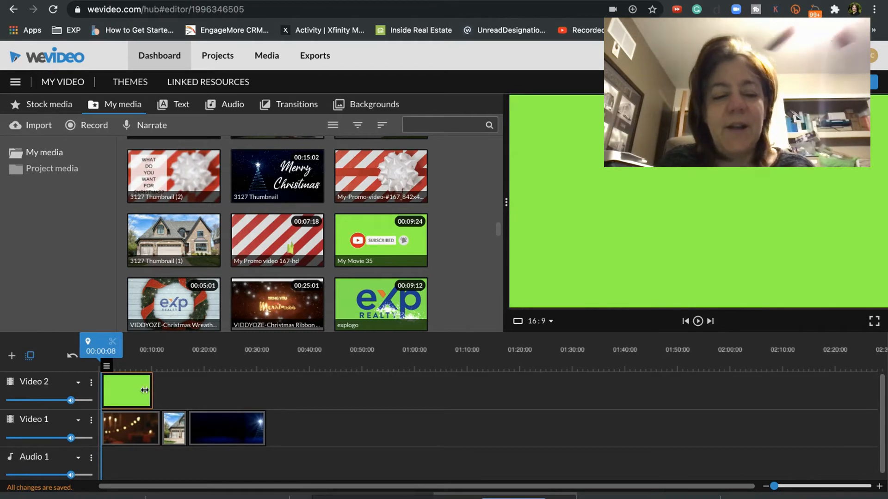
left_click_drag(283, 229, 286, 433)
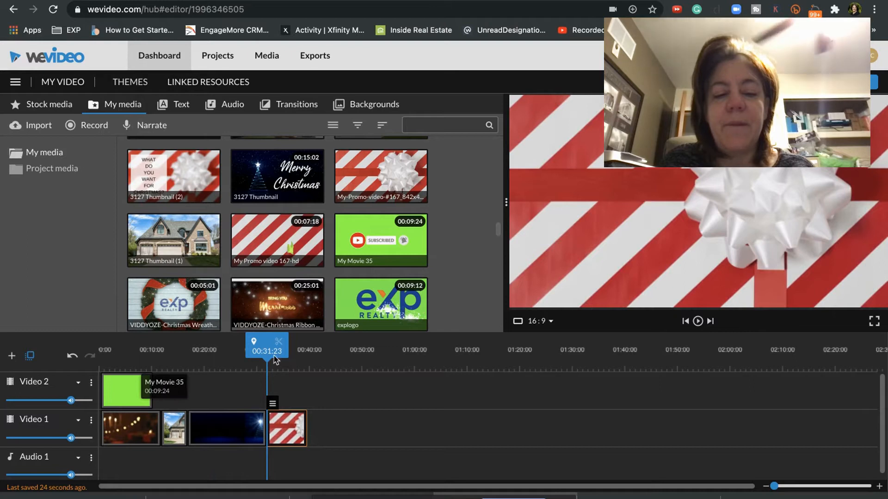
Preview the My Movie 35 subscribe animation from the start of the timeline and return the playhead near the beginning
left_click(131, 388)
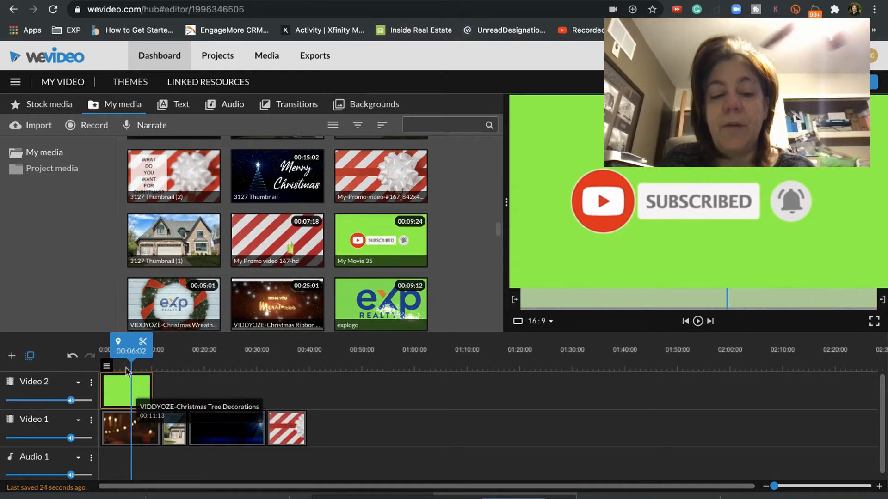
left_click_drag(123, 345, 97, 351)
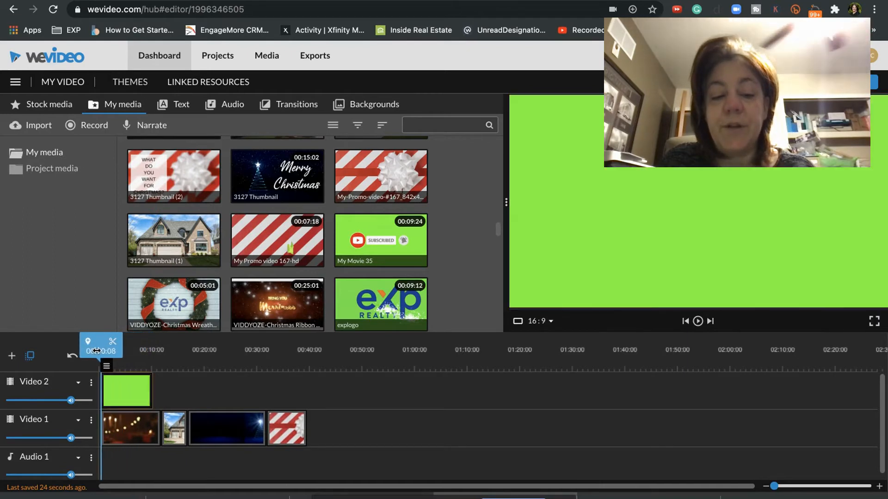
key("space")
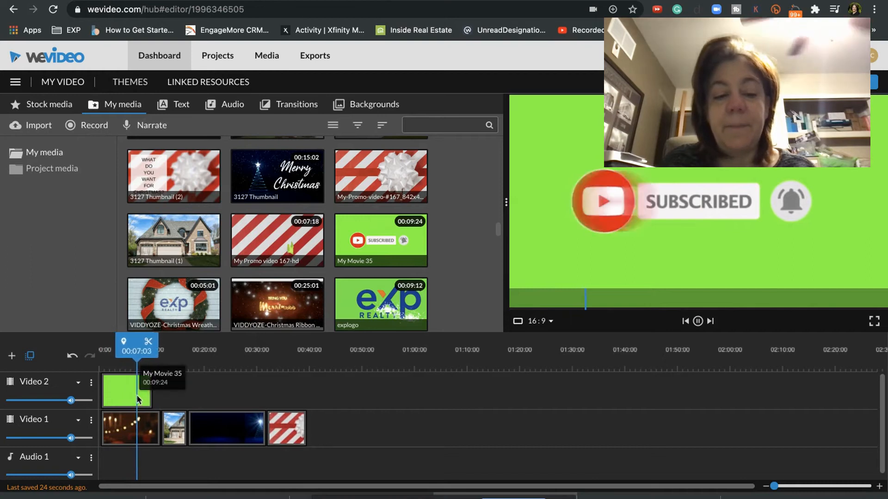
left_click_drag(137, 351, 89, 355)
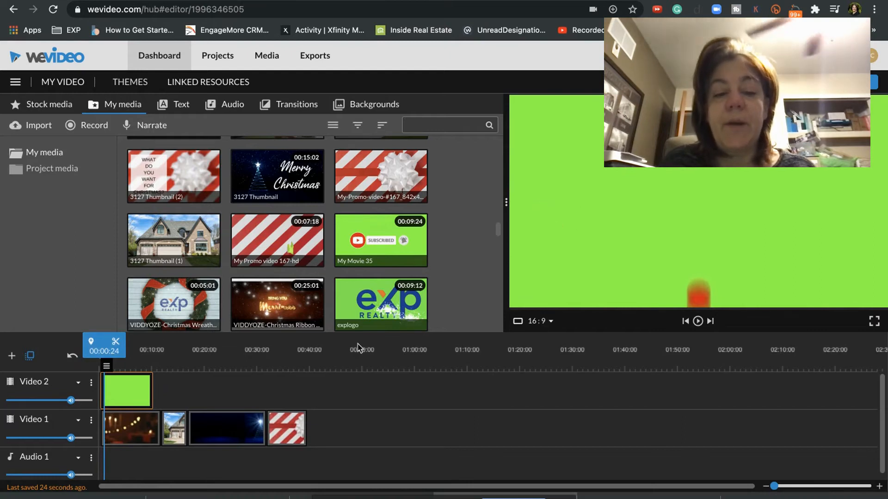
Remove the green background of My Movie 35 with Color Keying, using the picked color 6dff0c, and save the changes
double_click(132, 393)
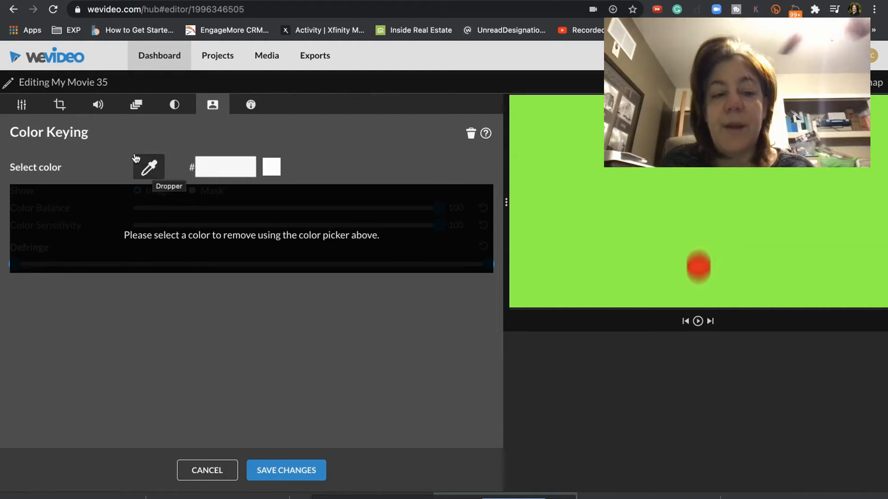
left_click(23, 105)
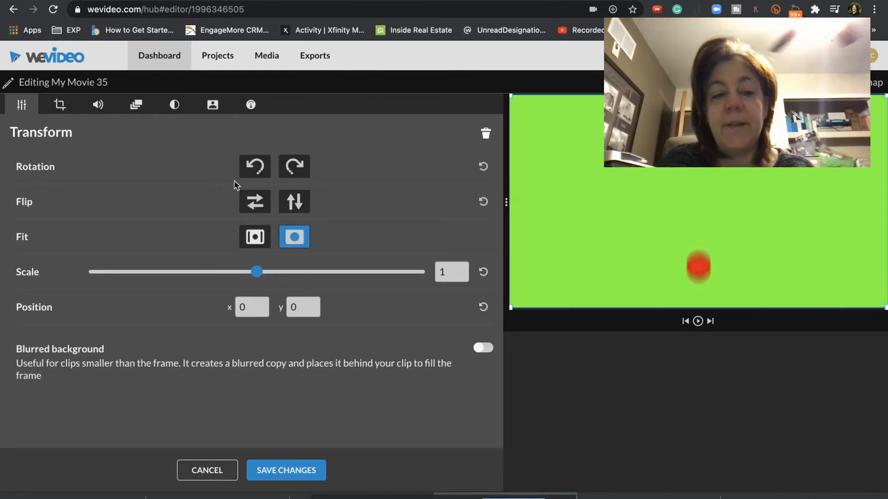
left_click(213, 107)
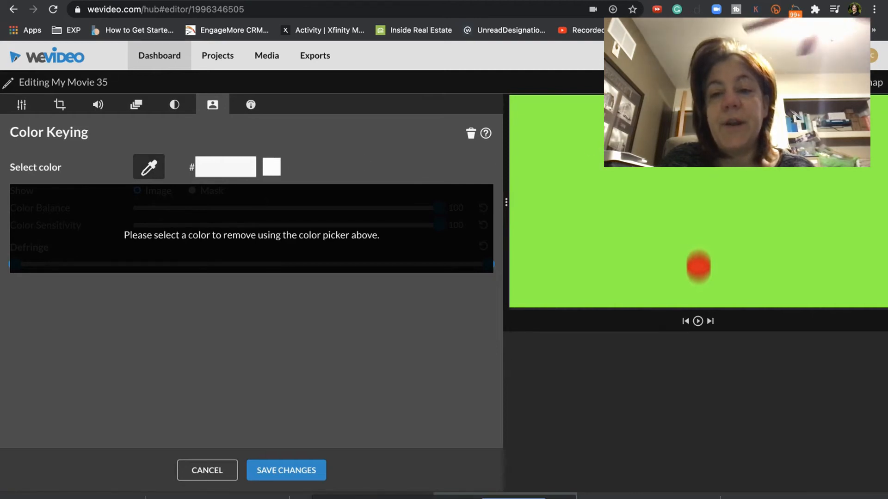
left_click(698, 266)
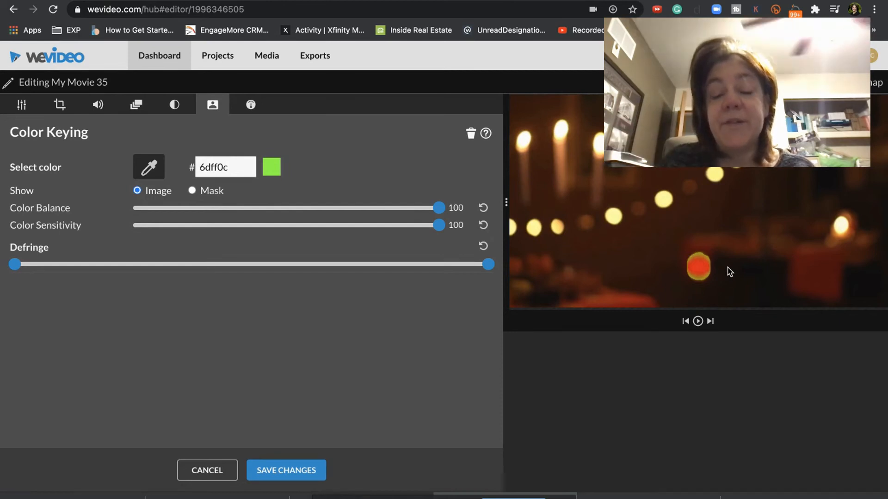
left_click(292, 470)
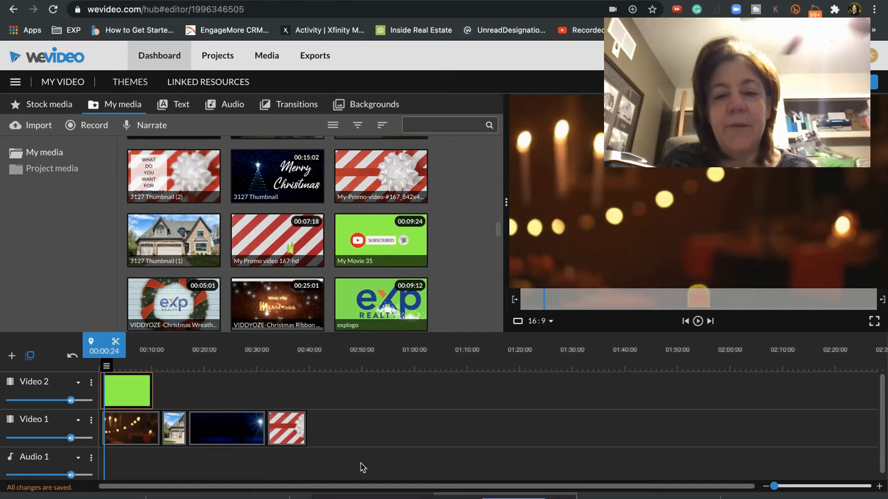
Show the audio waveform on Video 2 and turn off the volume of the My Movie 35 clip
left_click(78, 384)
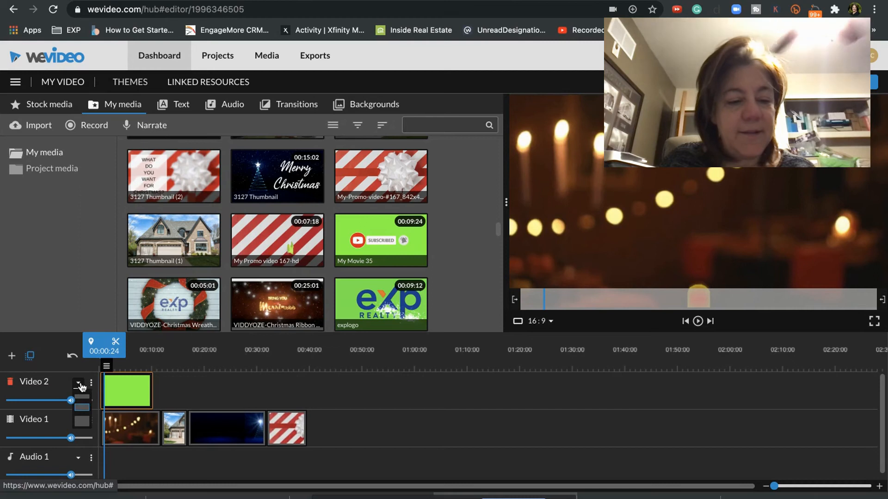
mouse_move(127, 391)
left_click(146, 350)
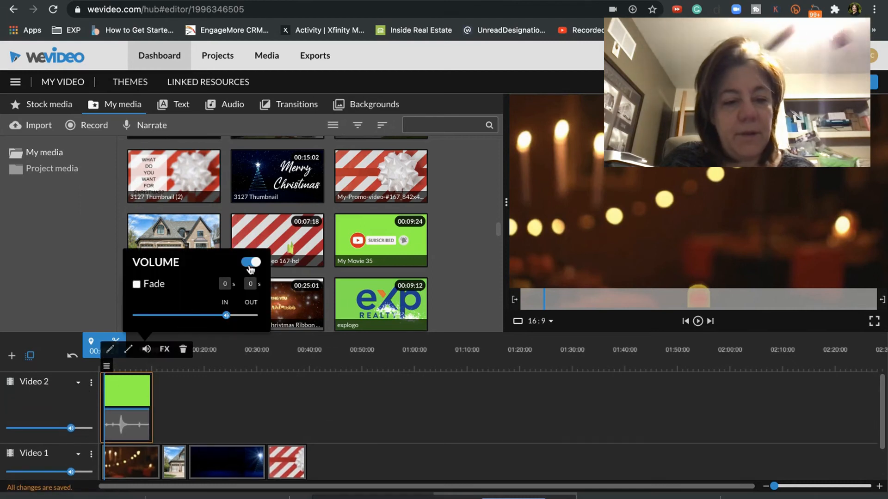
left_click(249, 264)
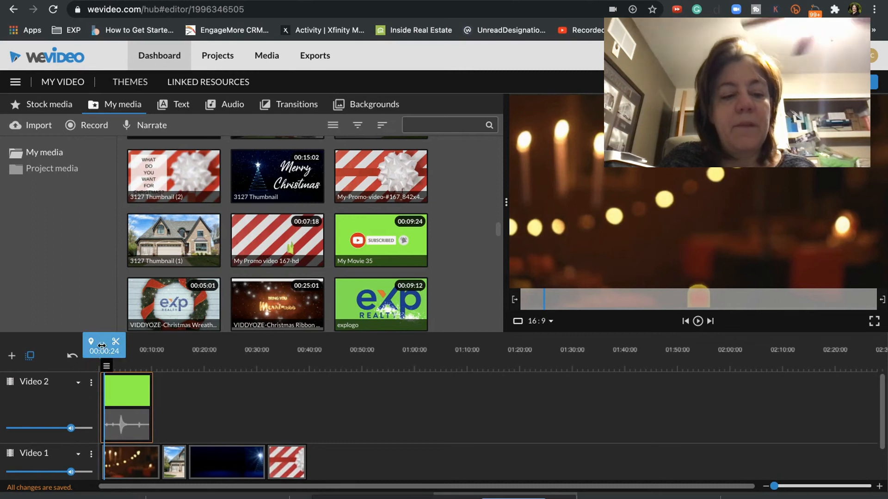
Play the timeline from the beginning to check the keyed subscribe overlay on the Christmas tree clip
left_click_drag(103, 352, 97, 352)
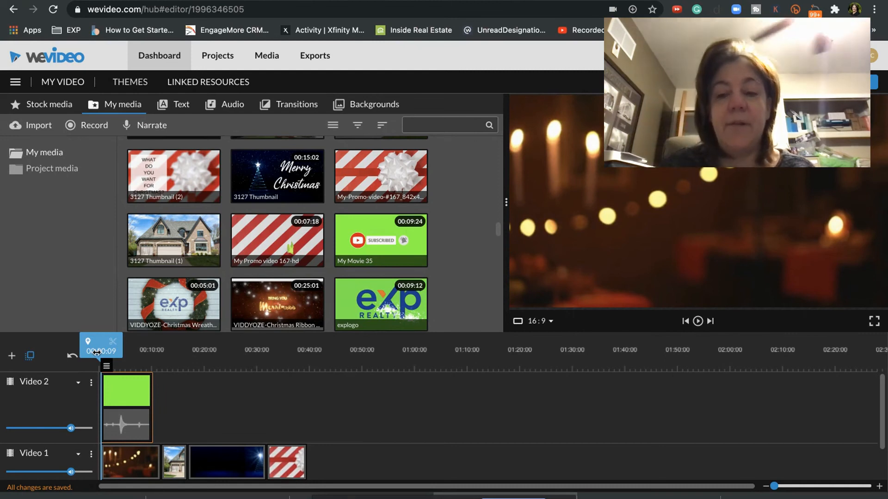
key("space")
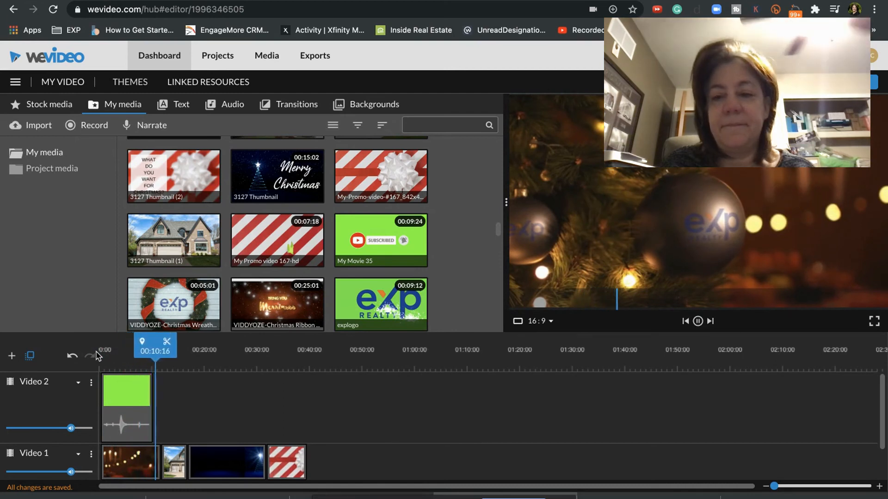
key("space")
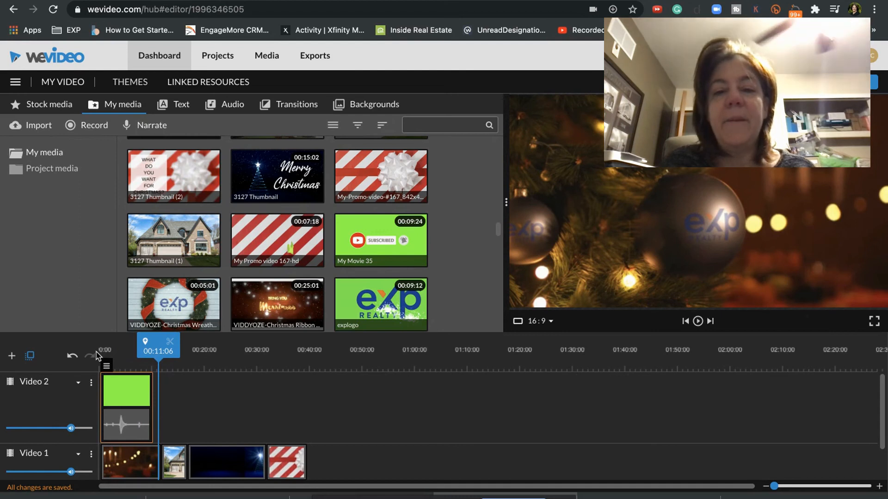